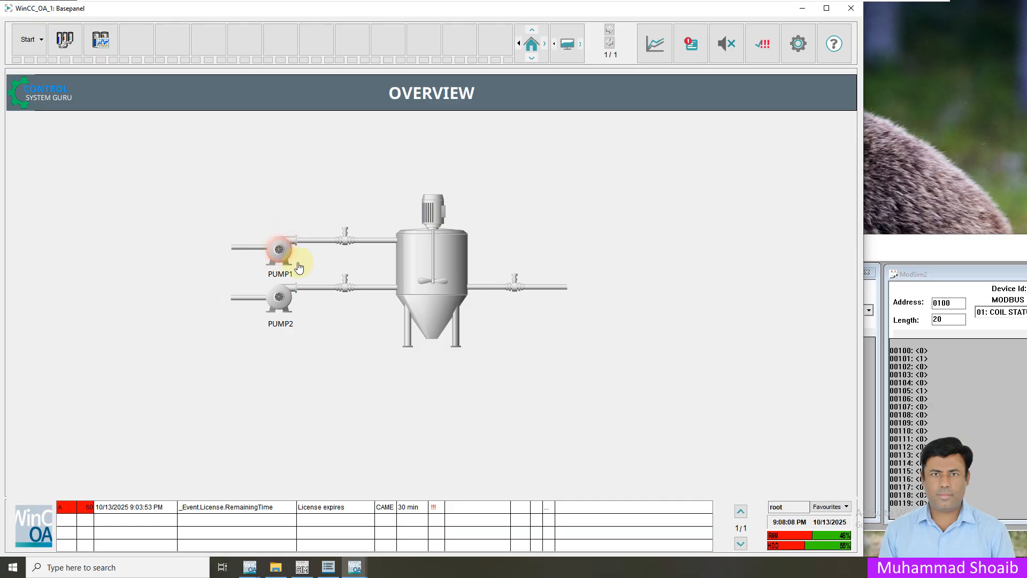
In the ModSim32 simulator, switch coil 105 off and coil 103 on
{"action": "left_click", "coordinate": [922, 396]}
{"action": "double_click", "coordinate": [922, 396]}
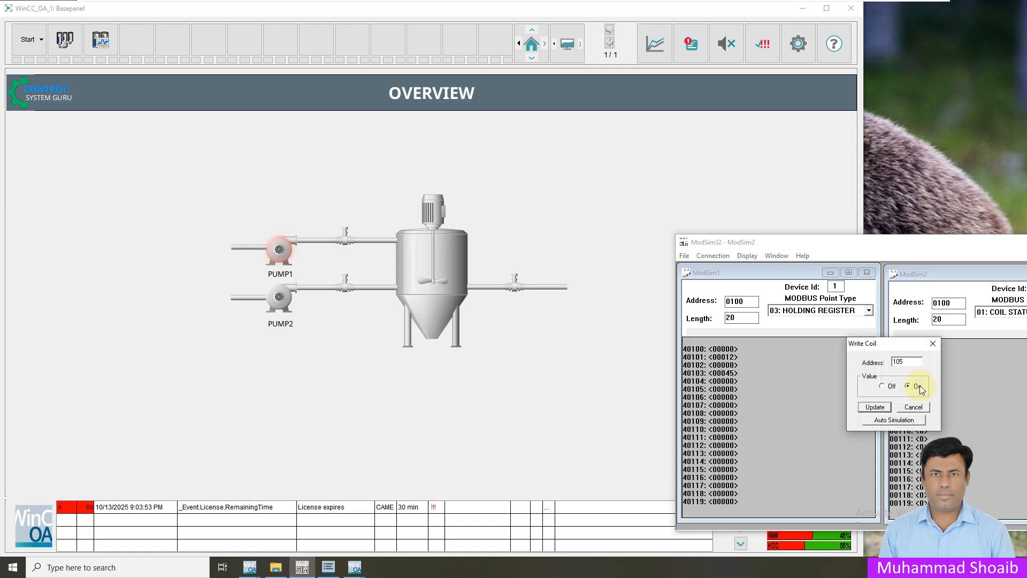
{"action": "left_click", "coordinate": [882, 387]}
{"action": "left_click", "coordinate": [875, 407]}
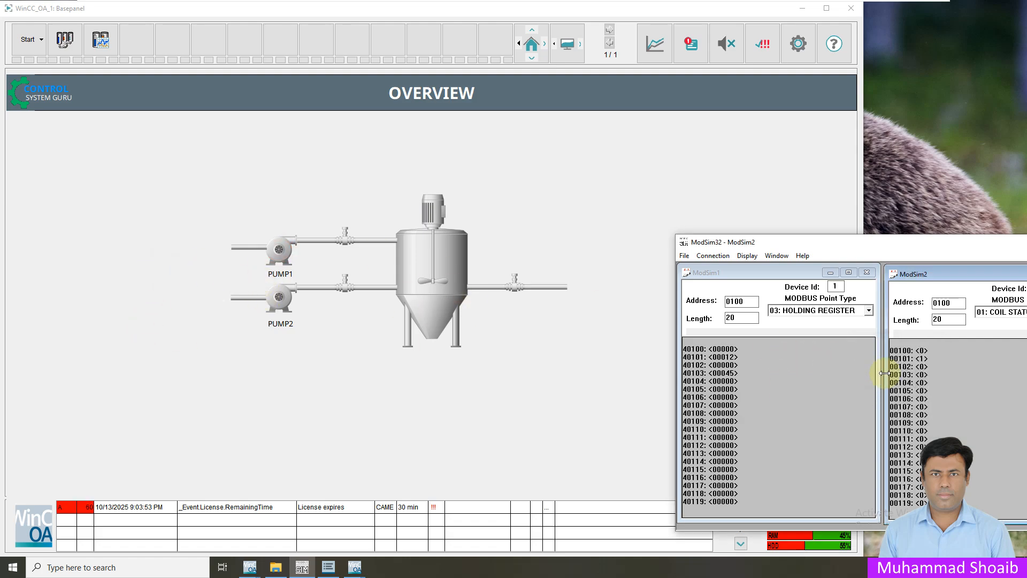
{"action": "double_click", "coordinate": [924, 377]}
{"action": "left_click", "coordinate": [912, 385]}
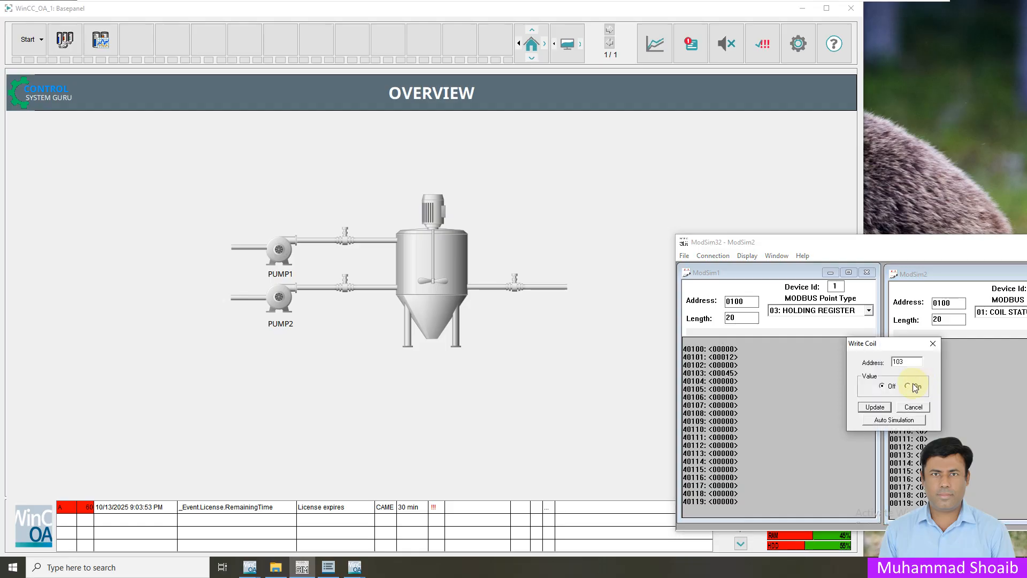
{"action": "left_click", "coordinate": [879, 406]}
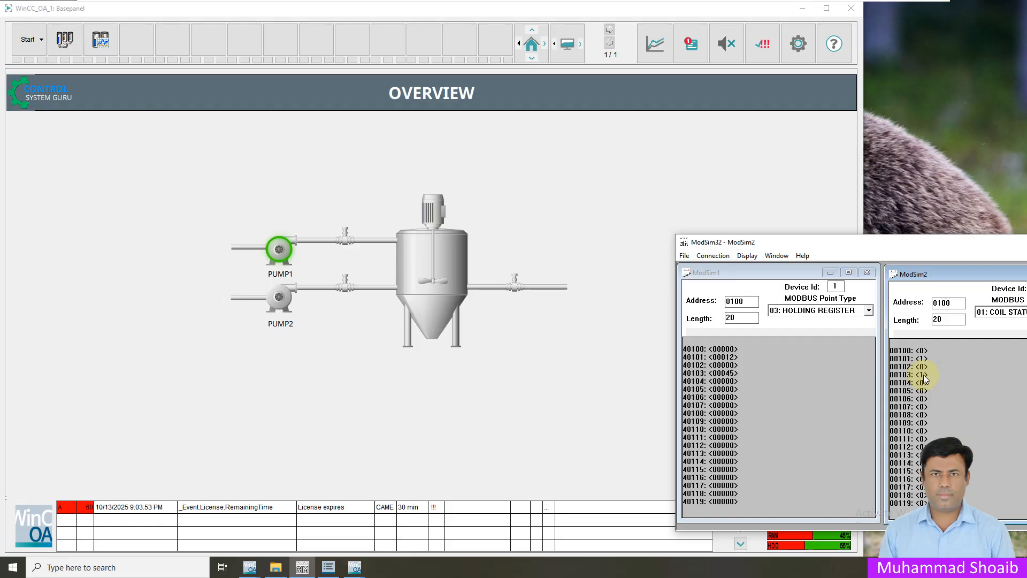
Switch coil 103 off and coil 105 on in the coil status window
{"action": "double_click", "coordinate": [923, 377]}
{"action": "left_click", "coordinate": [891, 393]}
{"action": "left_click", "coordinate": [878, 408]}
{"action": "double_click", "coordinate": [922, 391]}
{"action": "left_click", "coordinate": [910, 386]}
{"action": "left_click", "coordinate": [875, 407]}
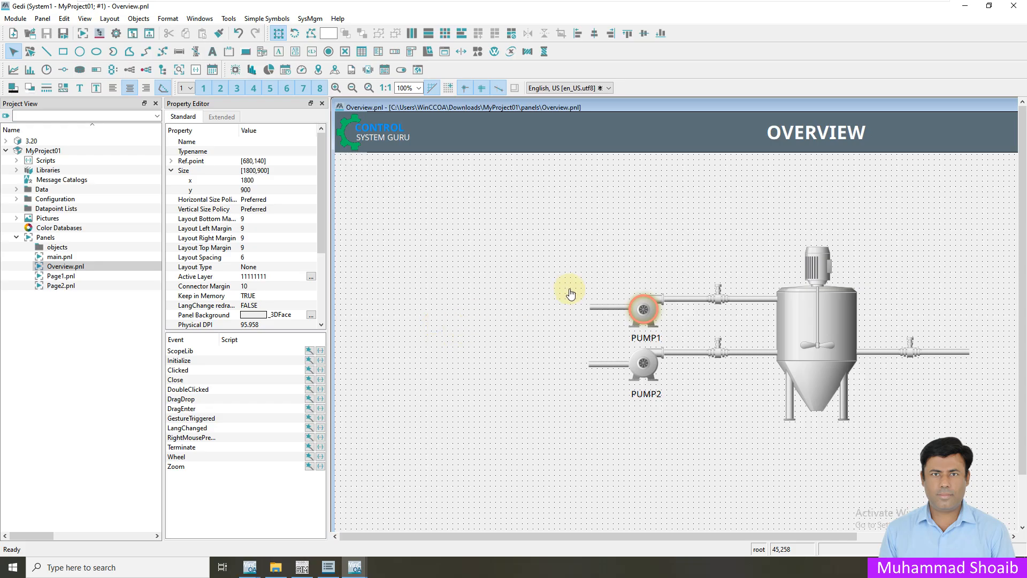
In the Initialize wizard of the red ellipse around PUMP1, enable Change color with a value-dependent foreground color
{"action": "left_click", "coordinate": [631, 312]}
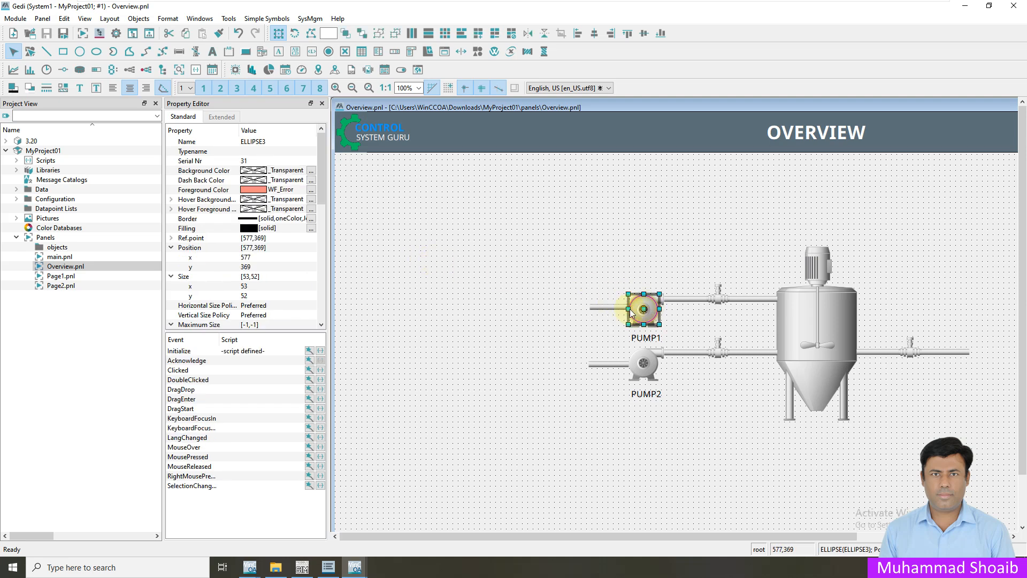
{"action": "left_click", "coordinate": [309, 350]}
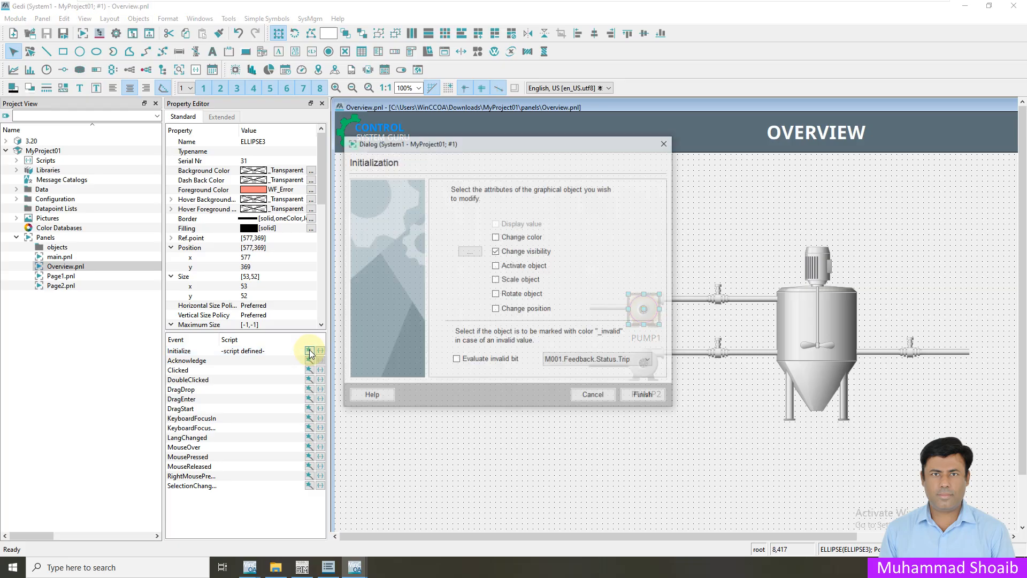
{"action": "left_click", "coordinate": [511, 252]}
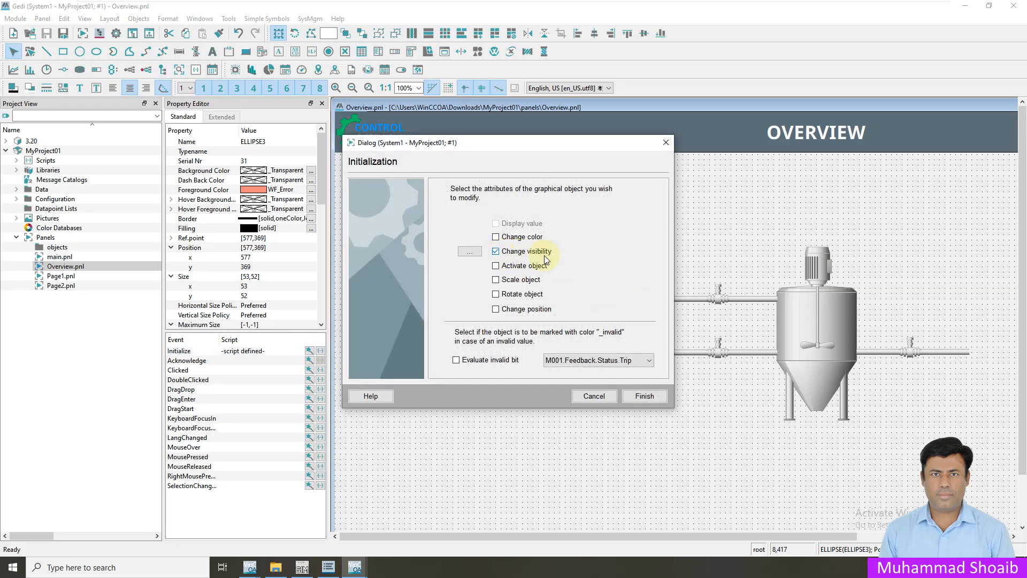
{"action": "left_click_drag", "start_coordinate": [545, 149], "coordinate": [482, 150]}
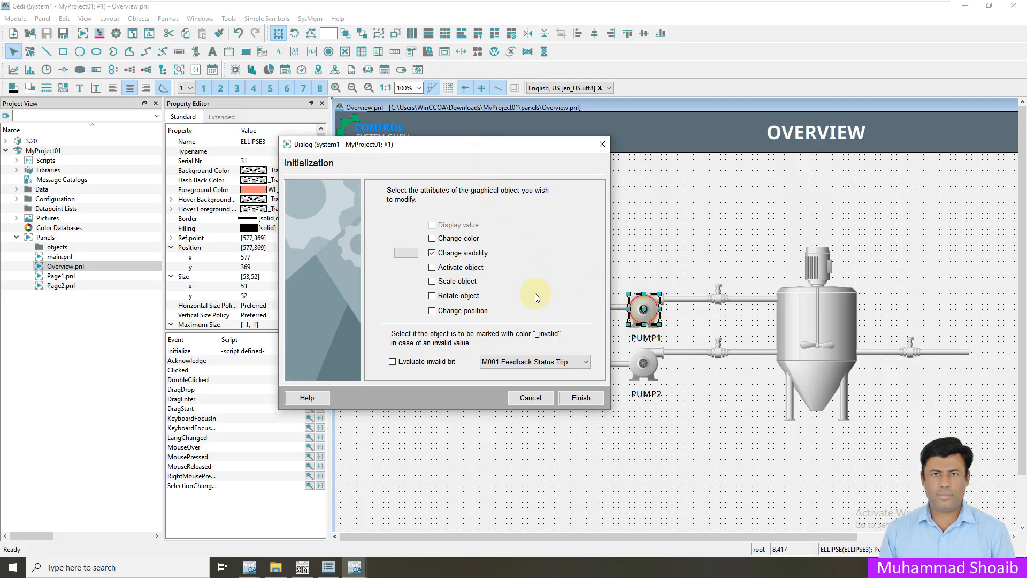
{"action": "left_click", "coordinate": [431, 239]}
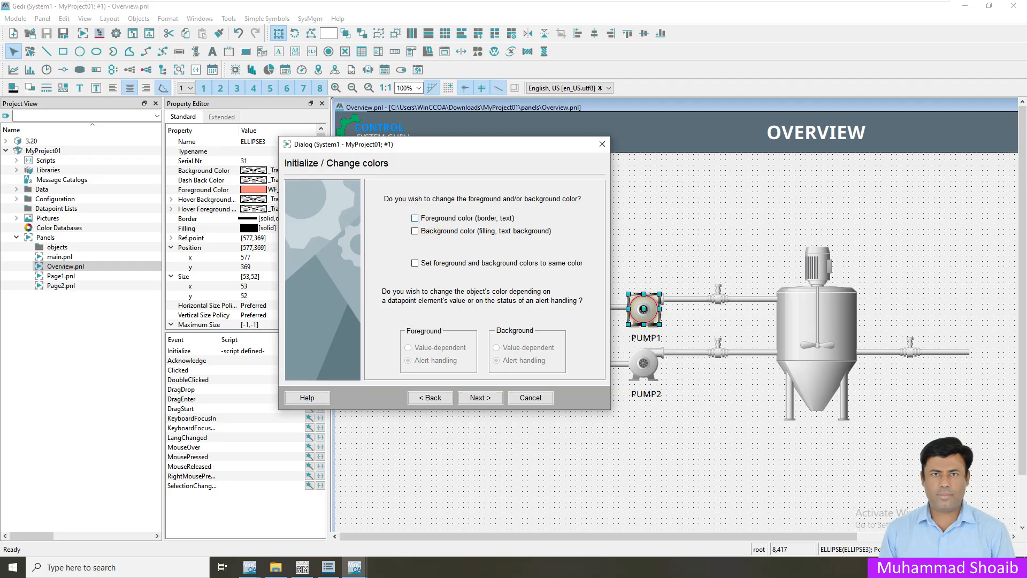
{"action": "left_click", "coordinate": [416, 219]}
{"action": "left_click", "coordinate": [441, 351]}
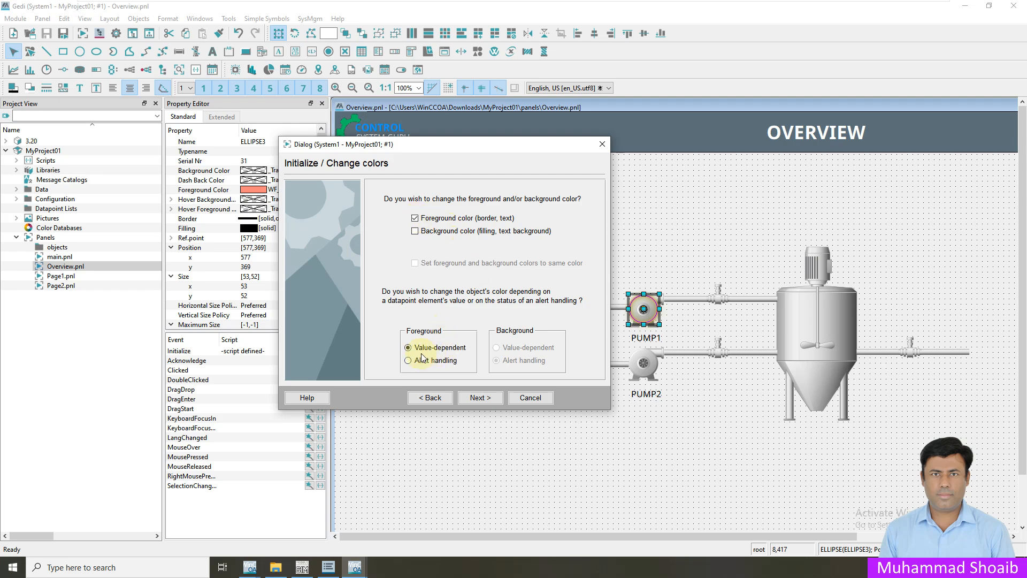
{"action": "left_click", "coordinate": [479, 398]}
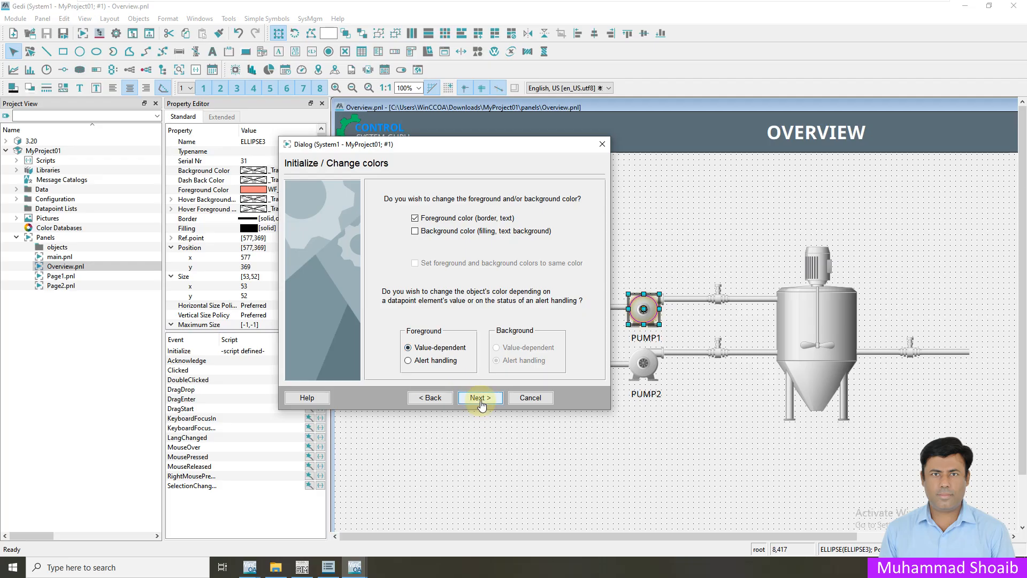
Set the foreground color for value 0 of M001.Feedback.Status.Trip to Transparent
{"action": "left_click", "coordinate": [486, 212]}
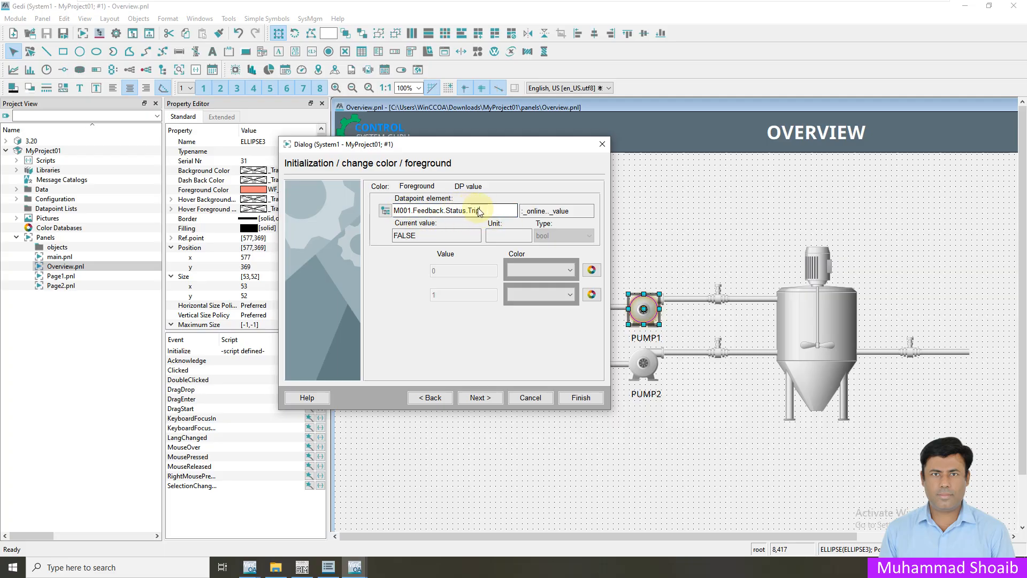
{"action": "left_click", "coordinate": [592, 272]}
{"action": "left_click", "coordinate": [592, 273]}
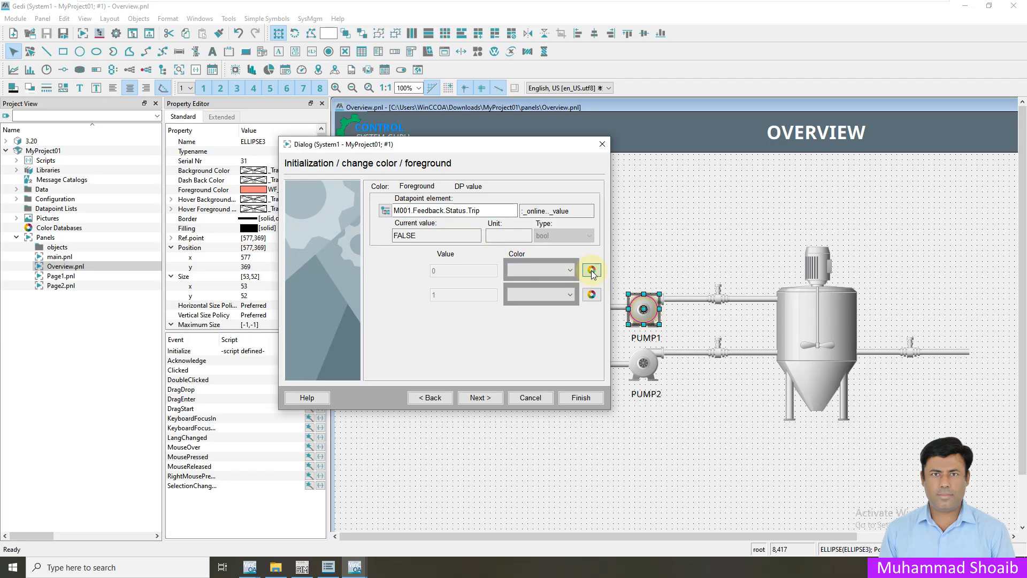
{"action": "left_click", "coordinate": [592, 208]}
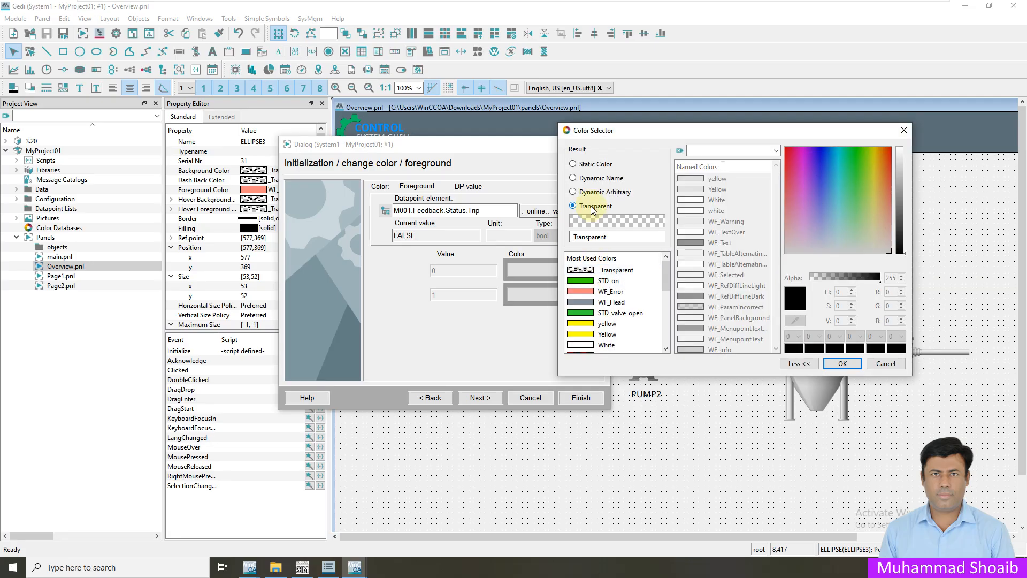
{"action": "left_click", "coordinate": [843, 364]}
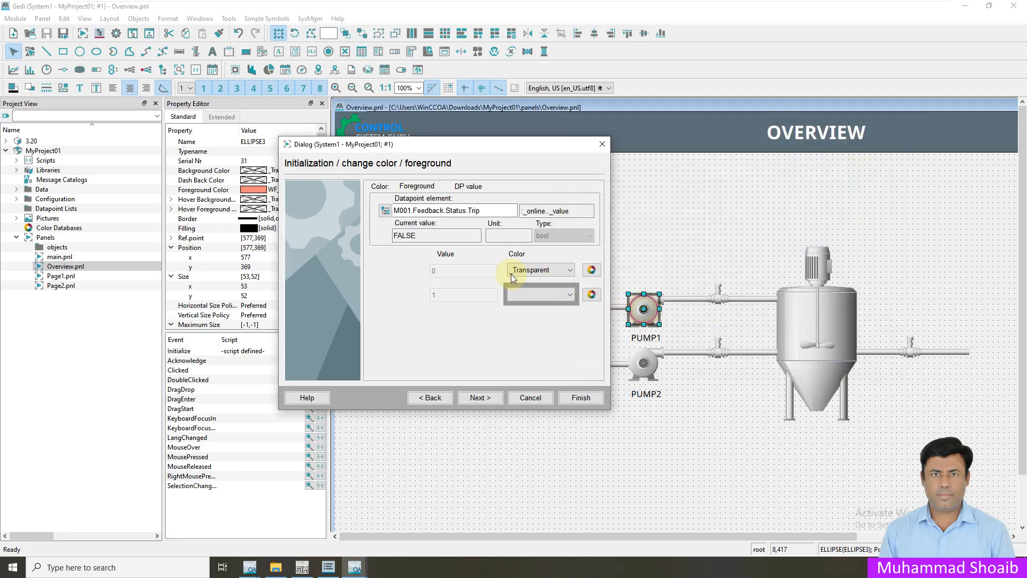
Try the dynamic named colors stoerKamUnq and stoerKamGingUnq for value 1, and cancel the reopened color selection
{"action": "left_click", "coordinate": [592, 294]}
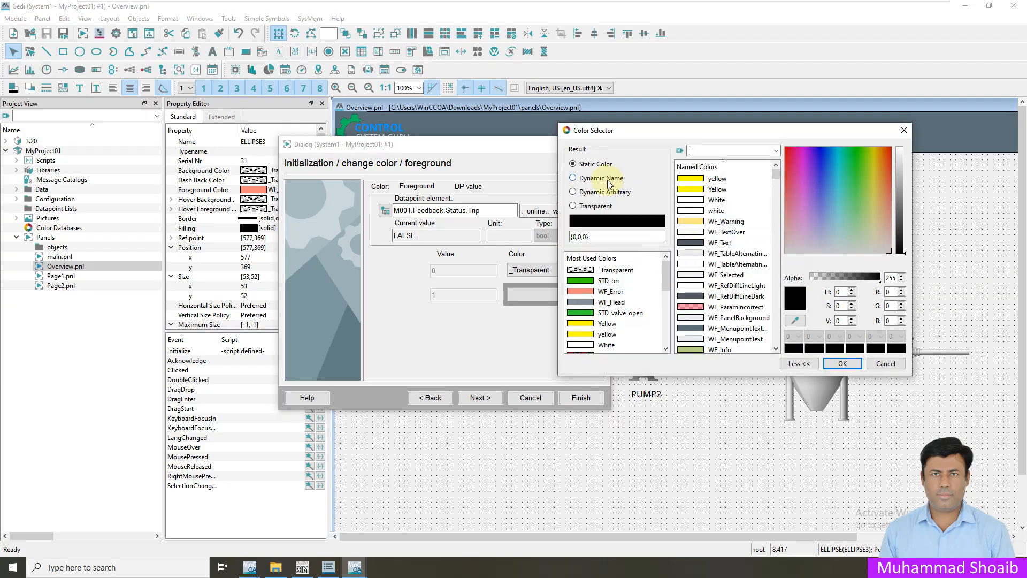
{"action": "left_click_drag", "start_coordinate": [620, 130], "coordinate": [687, 117]}
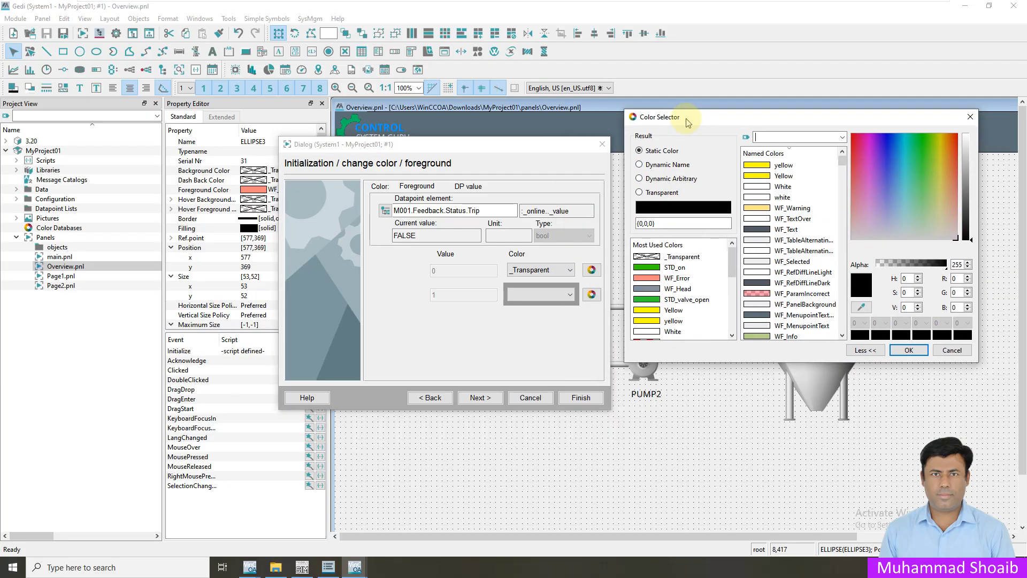
{"action": "left_click", "coordinate": [684, 166]}
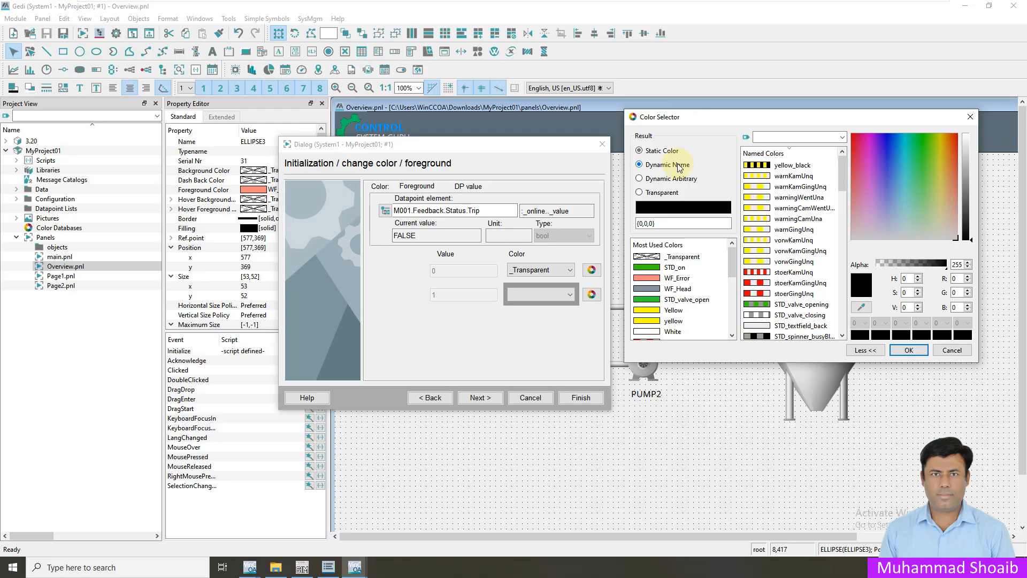
{"action": "left_click", "coordinate": [783, 284]}
{"action": "left_click", "coordinate": [769, 273]}
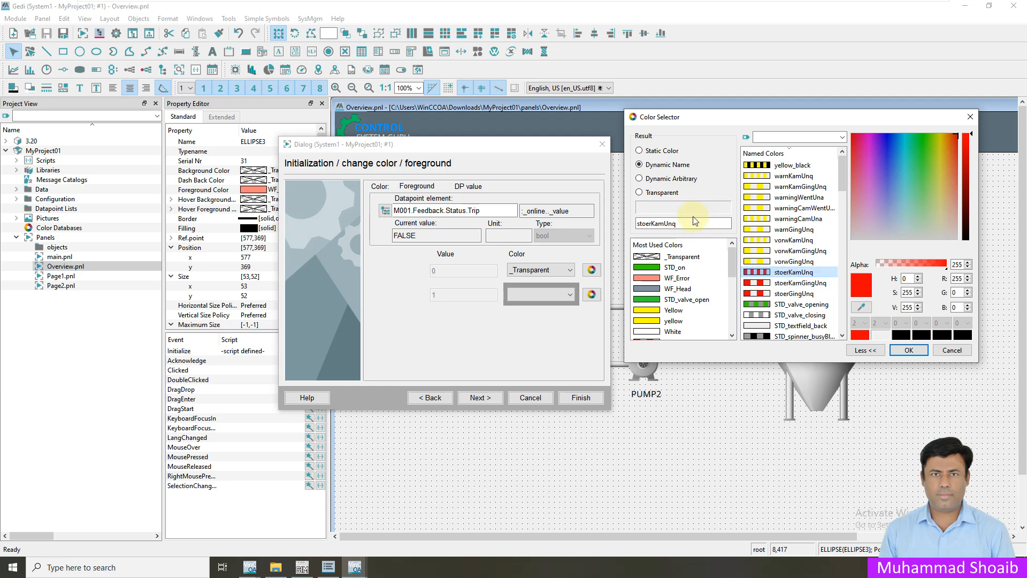
{"action": "left_click", "coordinate": [780, 284]}
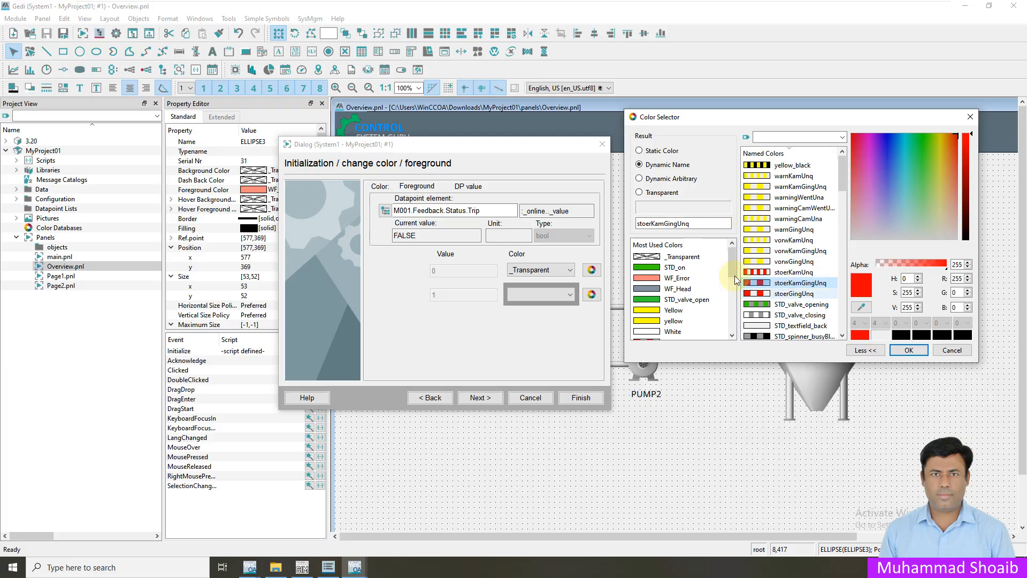
{"action": "left_click", "coordinate": [910, 351]}
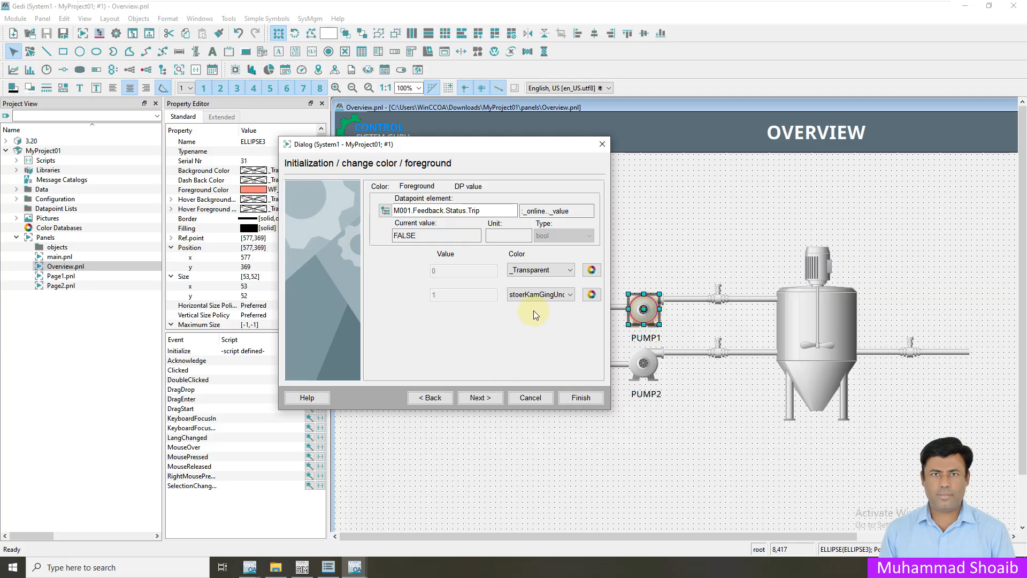
{"action": "left_click", "coordinate": [591, 295]}
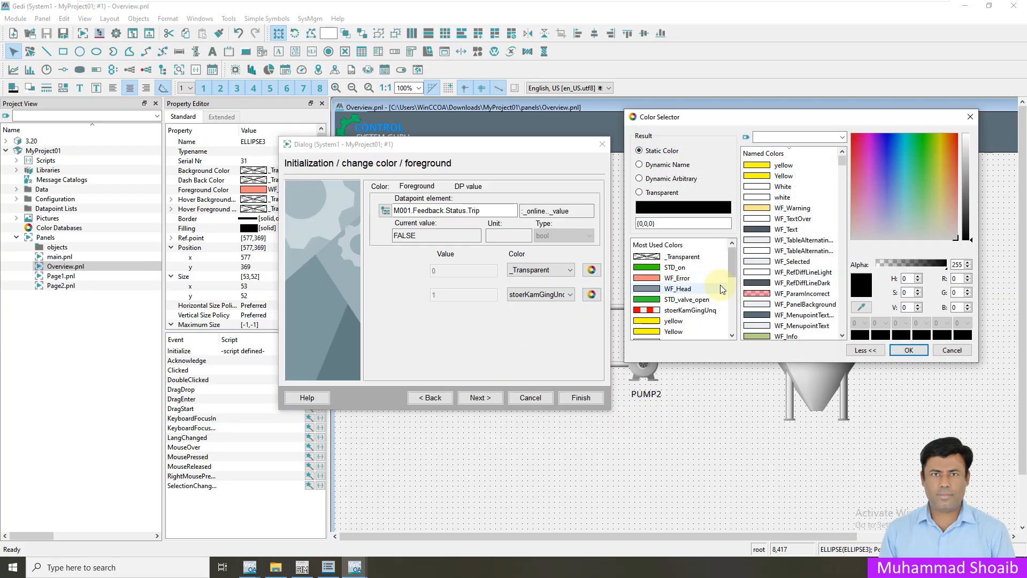
{"action": "left_click", "coordinate": [953, 350]}
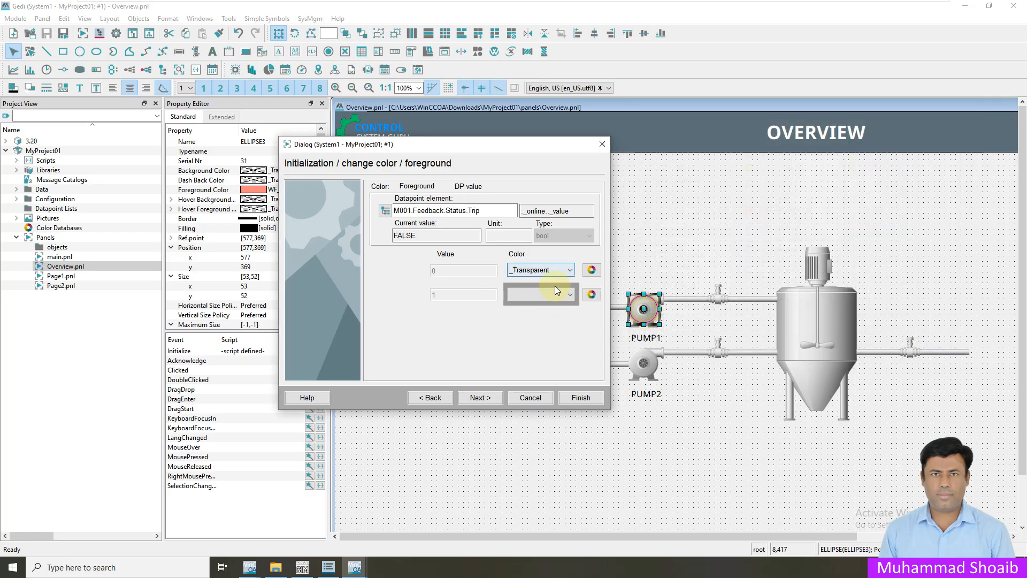
Set the foreground color for value 1 to the dynamic named color stoerKamGingUnq and finish the wizard
{"action": "left_click", "coordinate": [592, 294]}
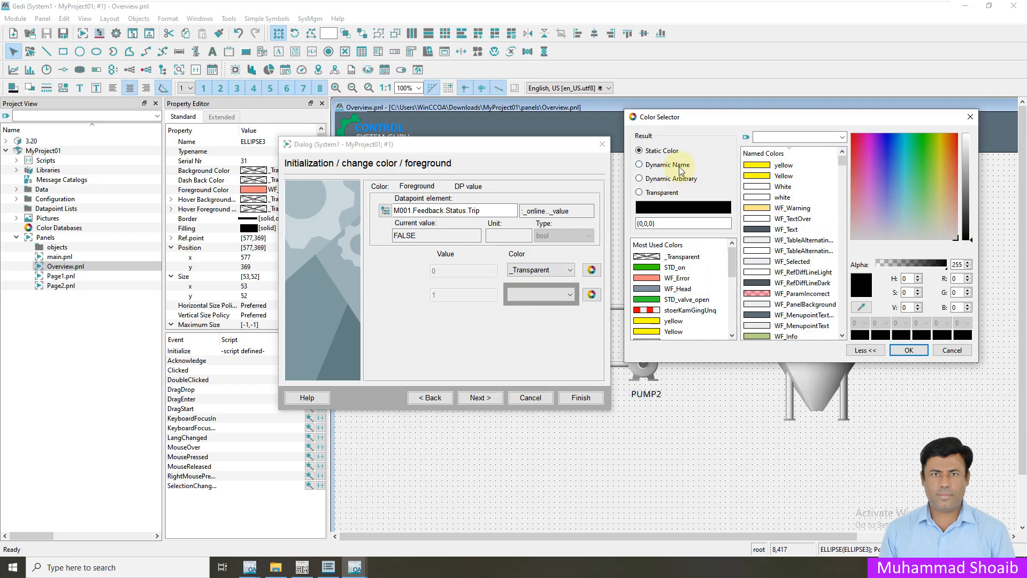
{"action": "left_click", "coordinate": [793, 283]}
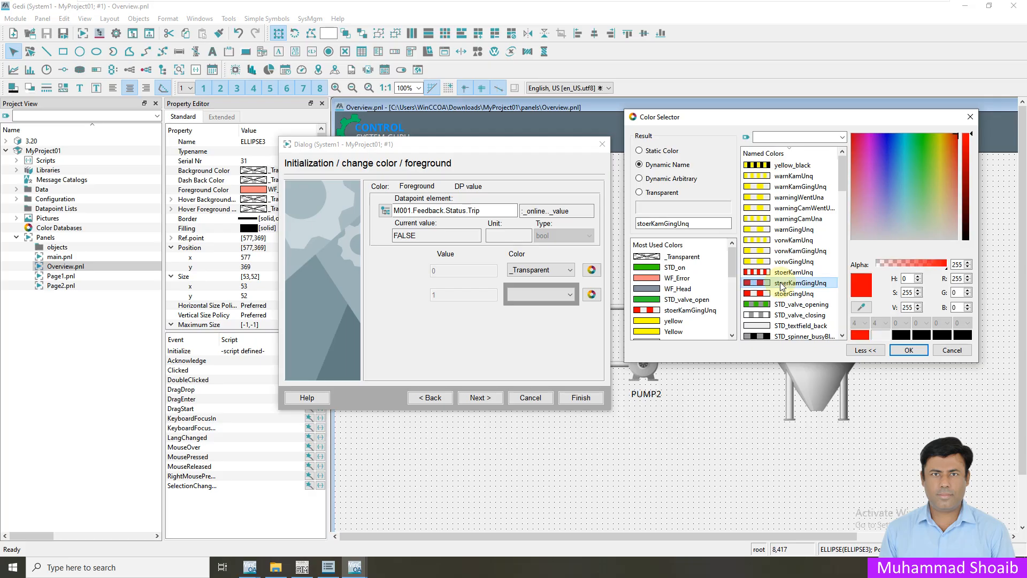
{"action": "left_click", "coordinate": [908, 350]}
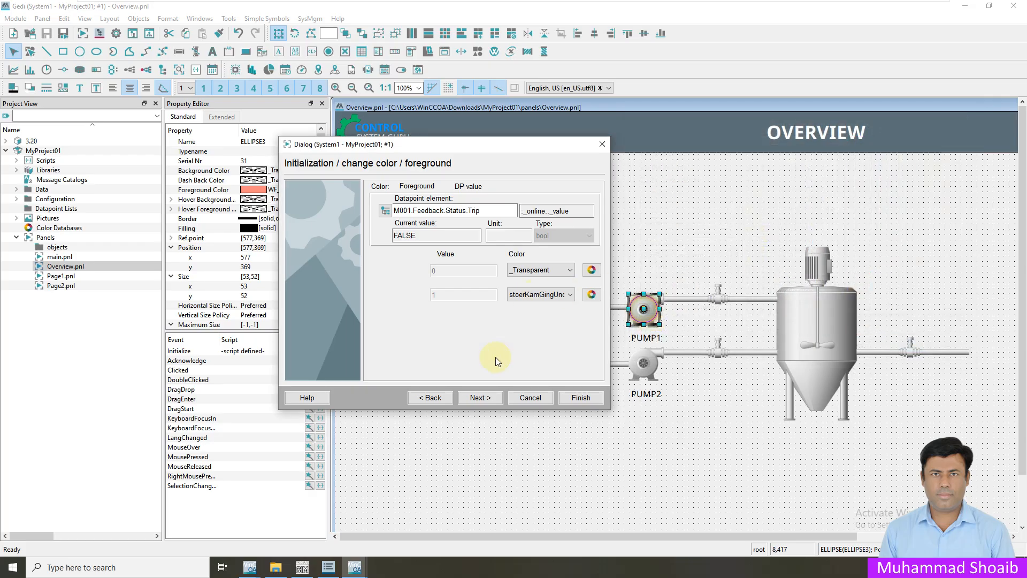
{"action": "left_click", "coordinate": [581, 398]}
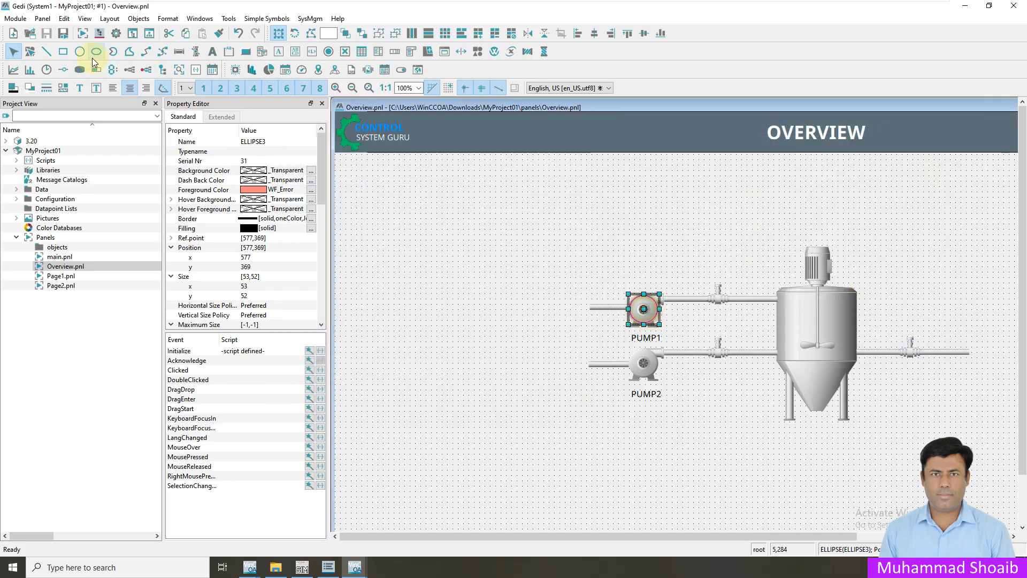
Switch to the WinCC OA runtime window and reload the Overview panel by visiting PAGE-01 and returning
{"action": "mouse_move", "coordinate": [355, 568]}
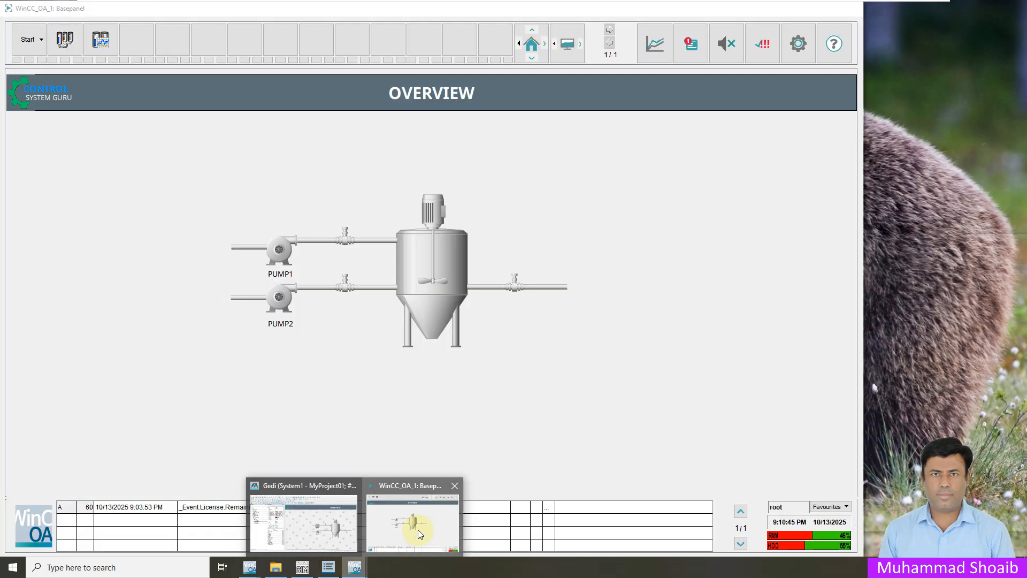
{"action": "left_click", "coordinate": [418, 529]}
{"action": "left_click", "coordinate": [65, 40]}
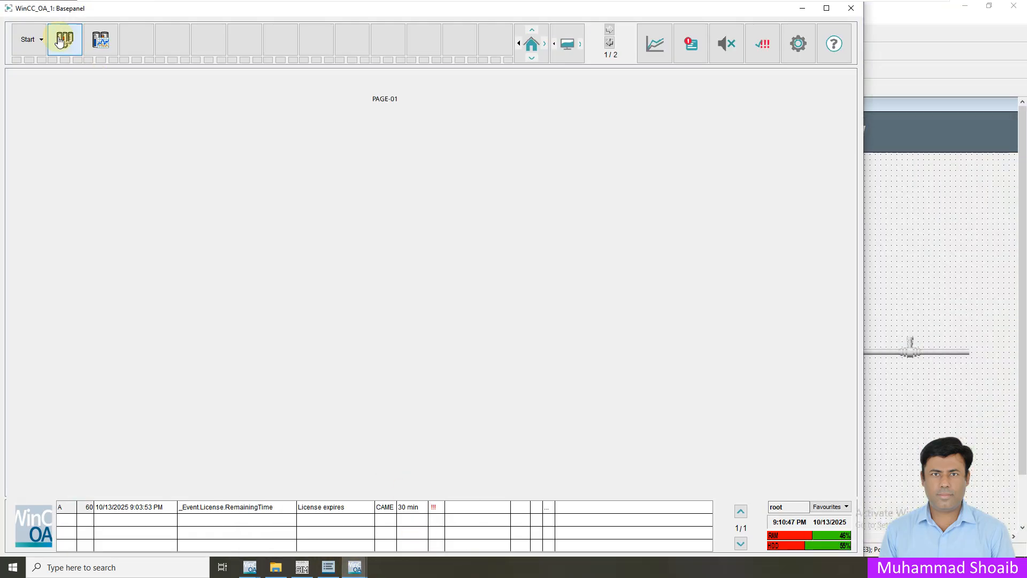
{"action": "left_click", "coordinate": [41, 41]}
{"action": "left_click", "coordinate": [40, 63]}
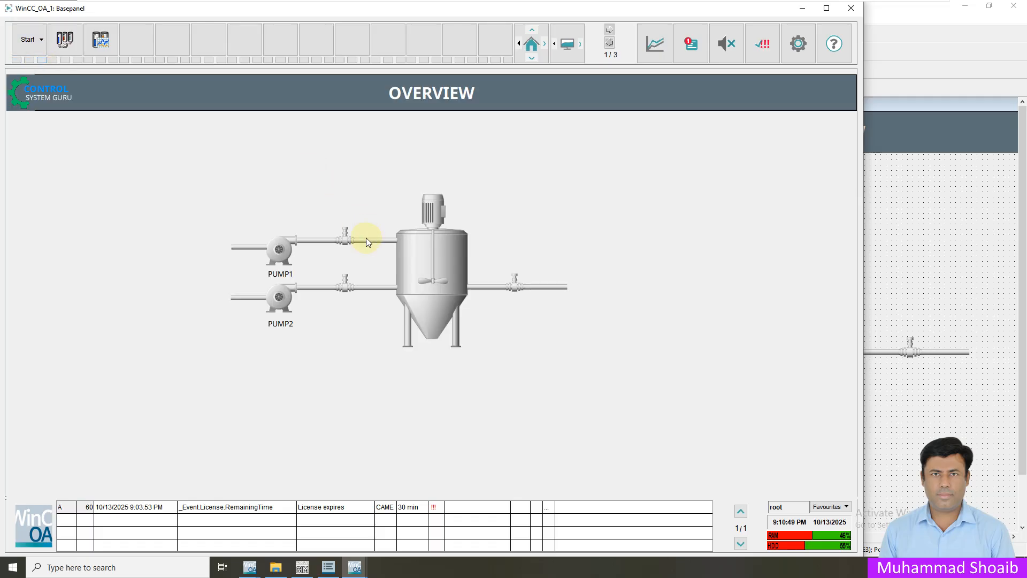
Minimize the Gedi editor and switch coil 105 on in ModSim32 to test the PUMP1 trip color
{"action": "left_click", "coordinate": [965, 6]}
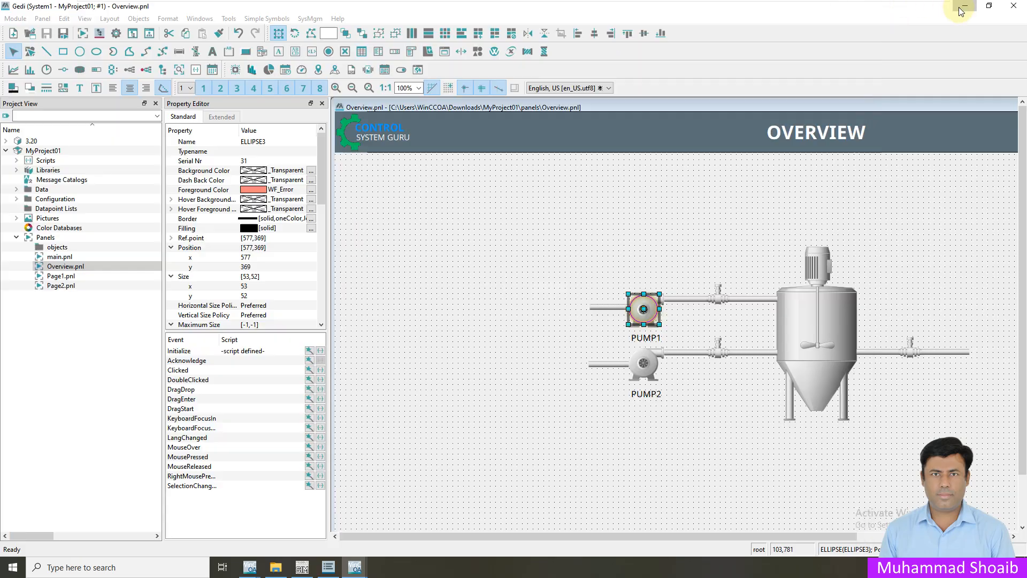
{"action": "double_click", "coordinate": [923, 391]}
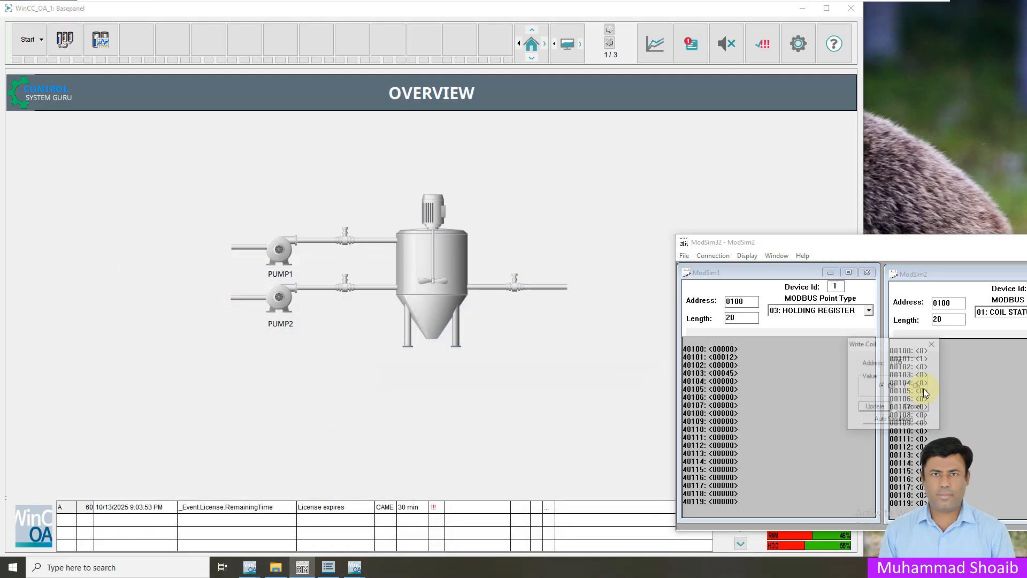
{"action": "left_click", "coordinate": [908, 387]}
{"action": "left_click", "coordinate": [874, 407]}
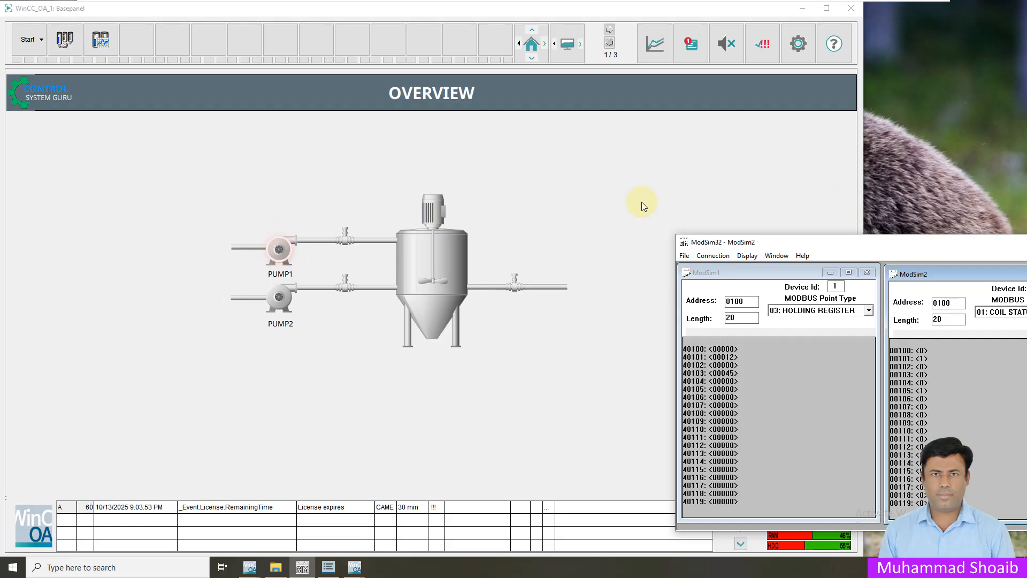
Switch to the Gedi editor and open the foreground color selection for value 1 in the PUMP1 ellipse's Initialize wizard
{"action": "mouse_move", "coordinate": [357, 569]}
{"action": "left_click", "coordinate": [319, 522]}
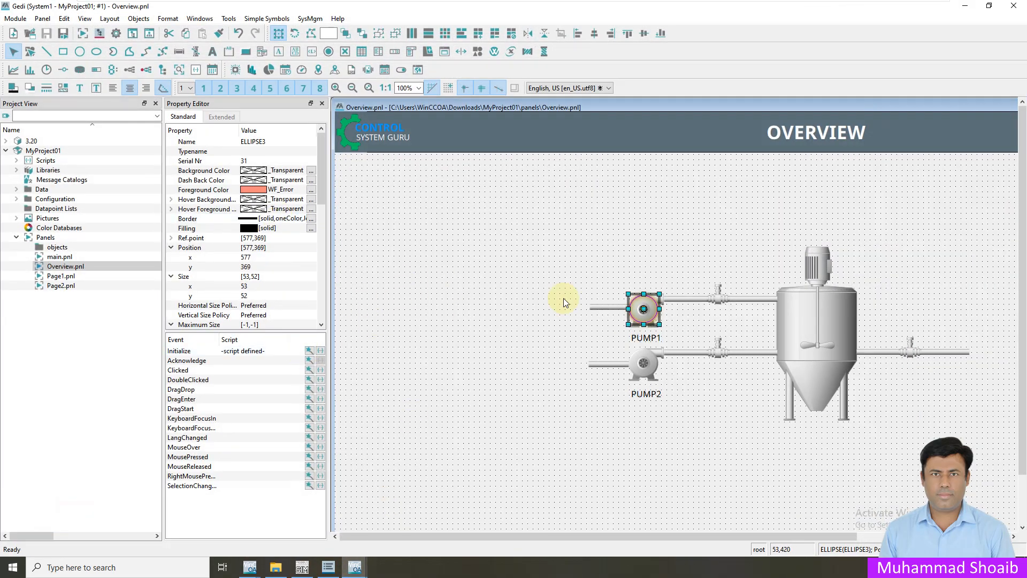
{"action": "left_click", "coordinate": [308, 353]}
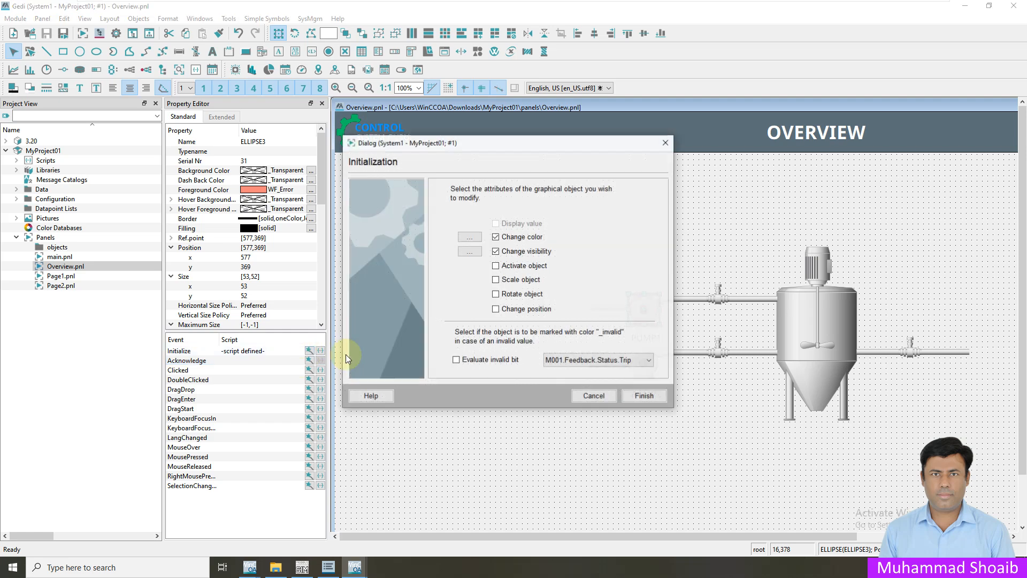
{"action": "left_click", "coordinate": [469, 237]}
{"action": "left_click", "coordinate": [549, 396]}
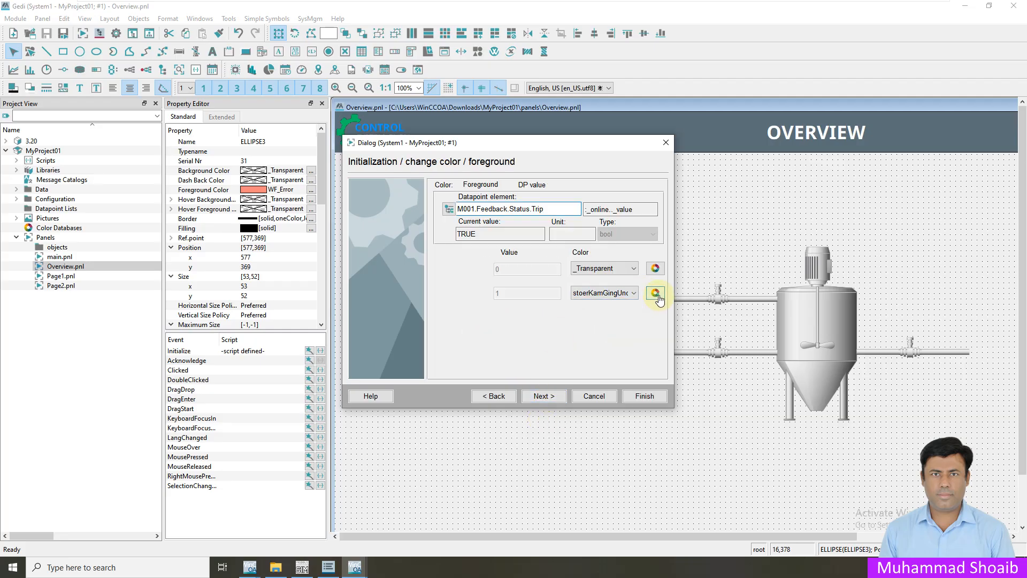
{"action": "left_click", "coordinate": [655, 293]}
Choose the Dynamic Arbitrary color type and assign WF_Error as the first blink color with duration 4
{"action": "left_click", "coordinate": [672, 166]}
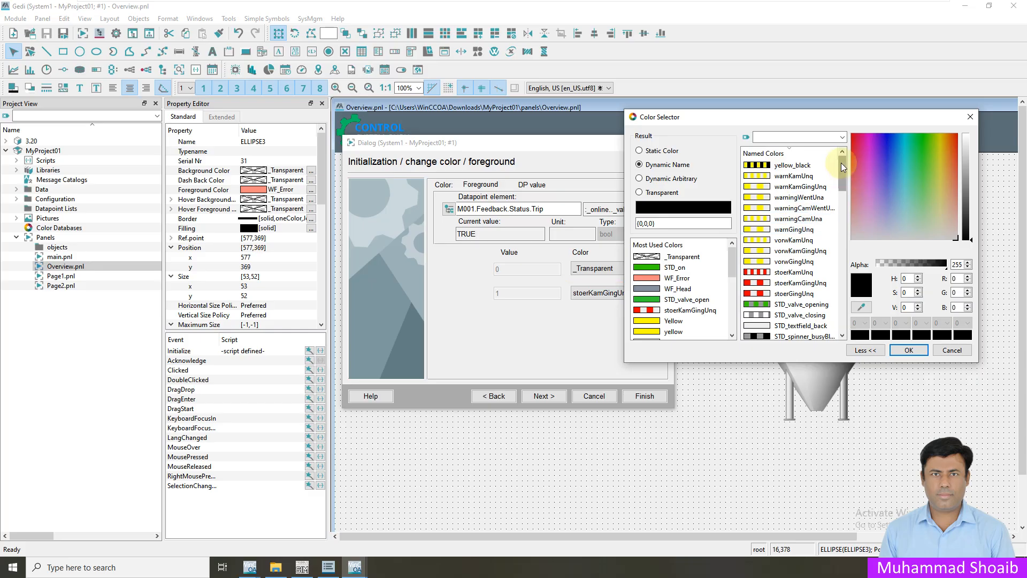
{"action": "left_click", "coordinate": [655, 180]}
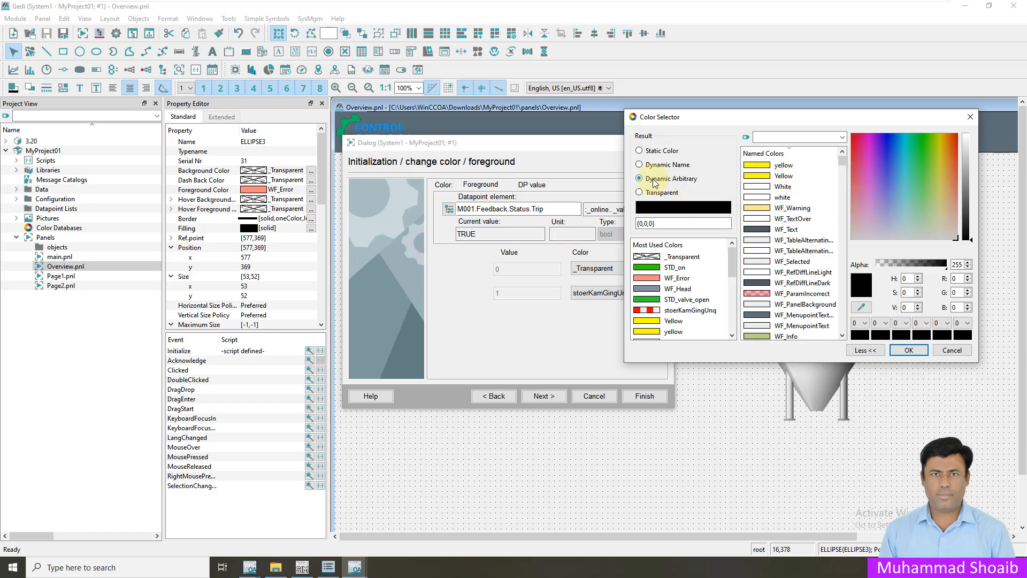
{"action": "left_click", "coordinate": [684, 278]}
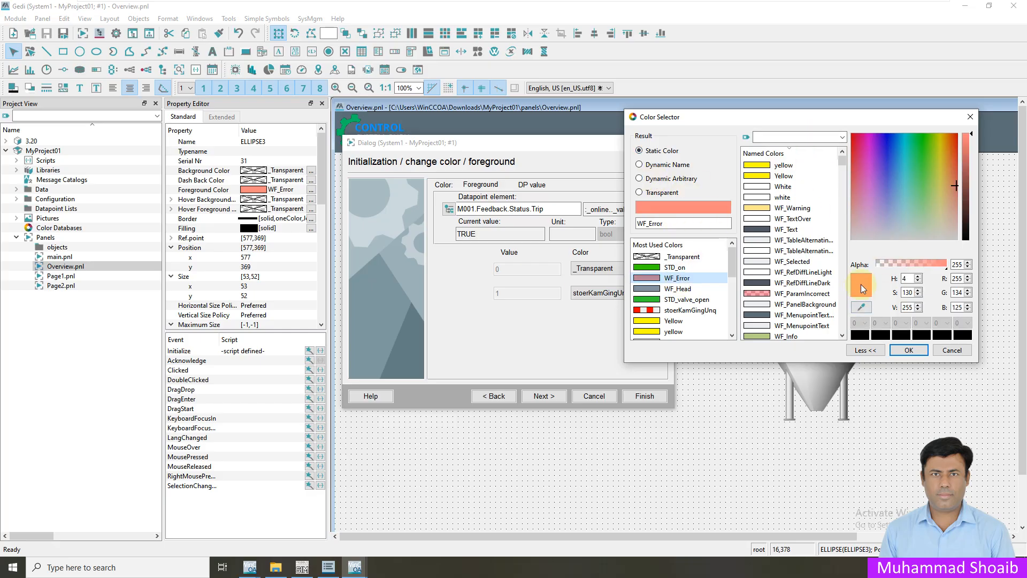
{"action": "left_click", "coordinate": [680, 181]}
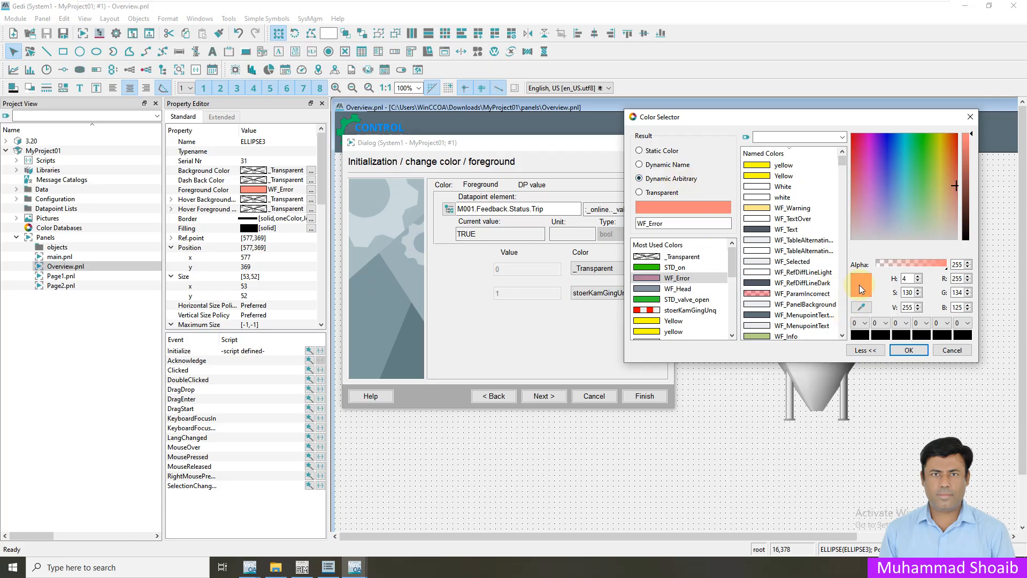
{"action": "left_click_drag", "start_coordinate": [861, 284], "coordinate": [859, 337]}
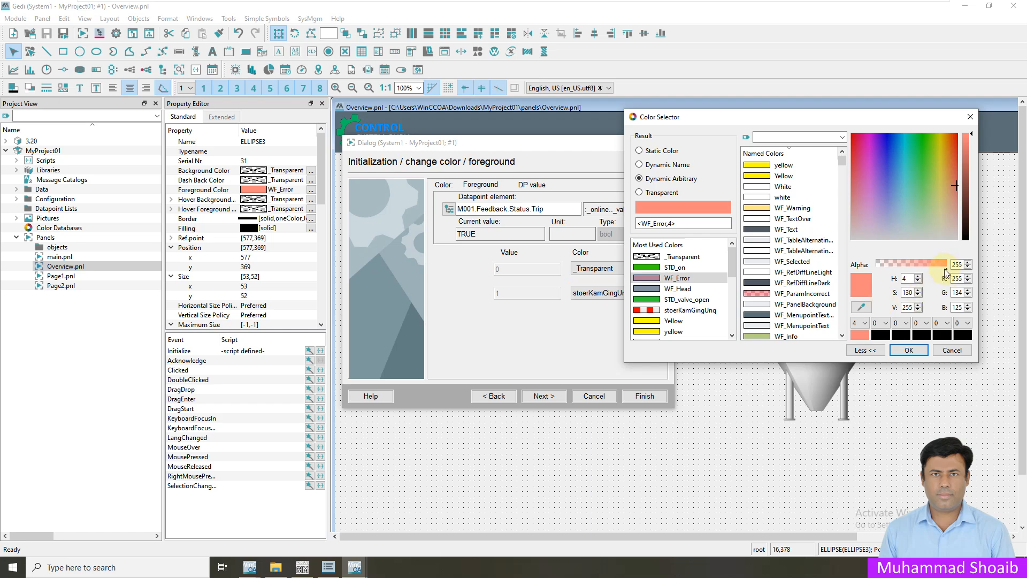
Add the same color with alpha 0 as the second blink color with duration 4, accept it and finish the wizard
{"action": "left_click_drag", "start_coordinate": [946, 264], "coordinate": [865, 268]}
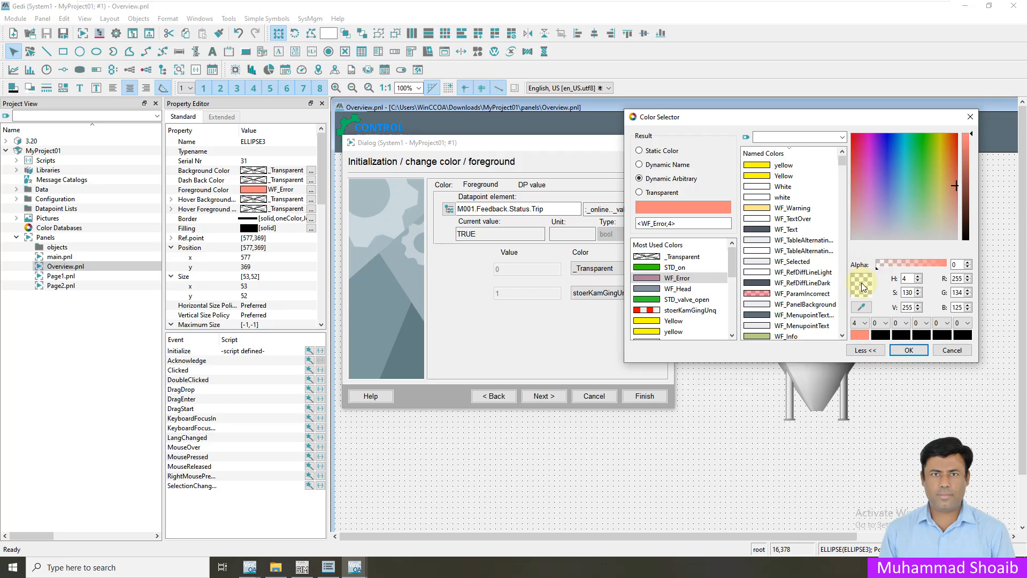
{"action": "left_click_drag", "start_coordinate": [864, 289], "coordinate": [879, 335]}
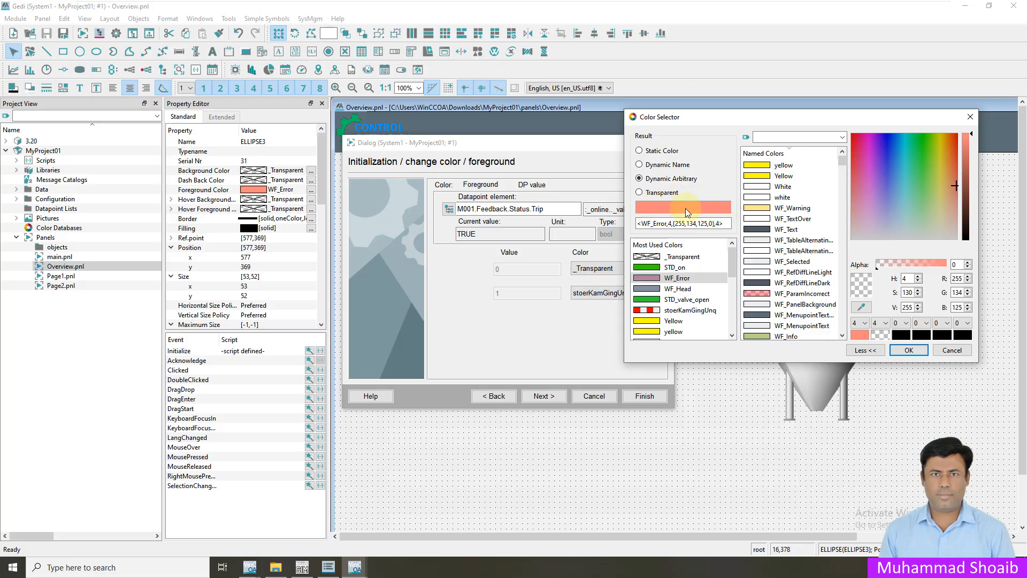
{"action": "left_click", "coordinate": [914, 351]}
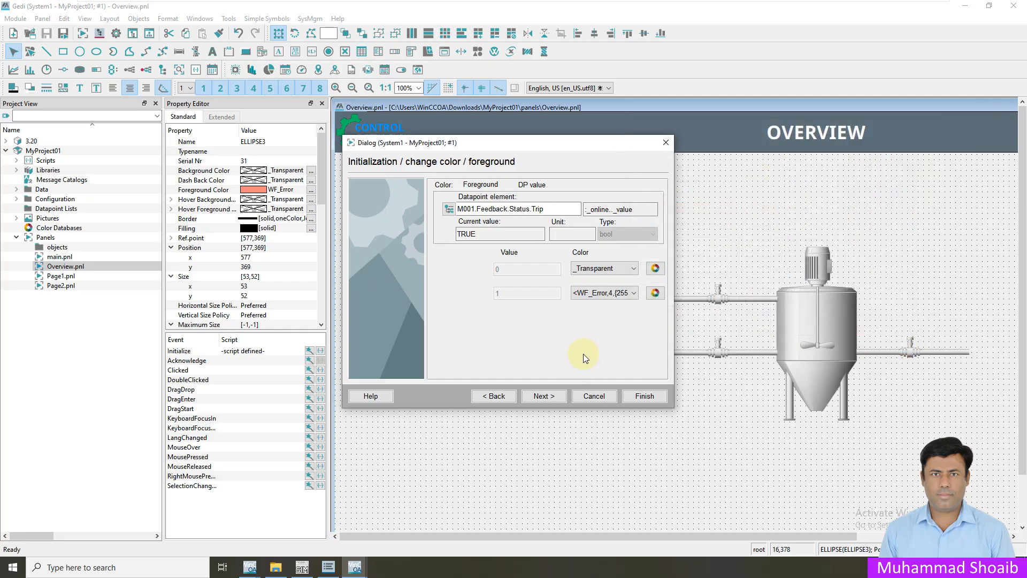
{"action": "left_click", "coordinate": [637, 396]}
Deselect the ellipse, switch to the WinCC OA runtime window and reload the Overview panel
{"action": "left_click", "coordinate": [430, 250]}
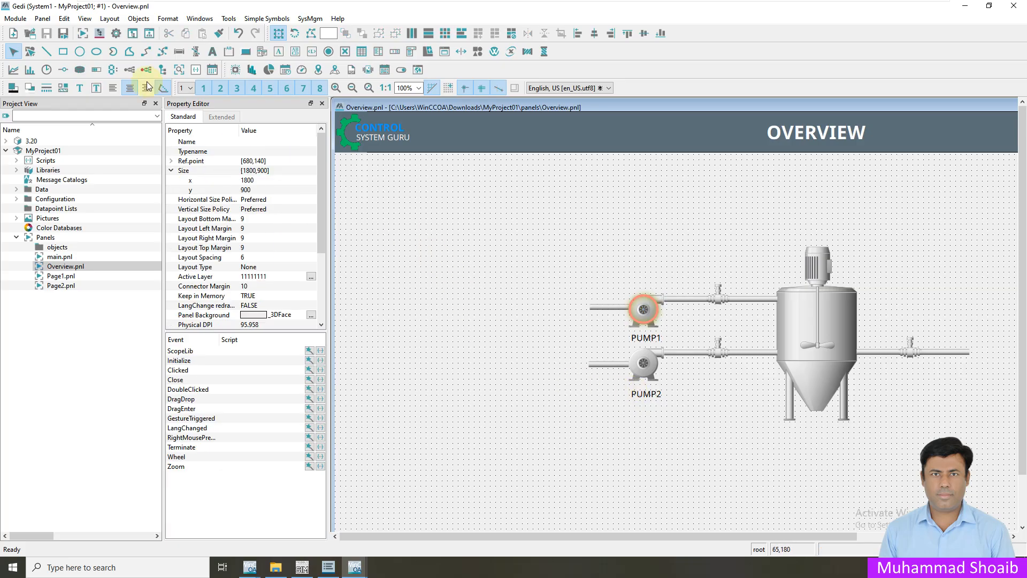
{"action": "mouse_move", "coordinate": [355, 567]}
{"action": "left_click", "coordinate": [397, 514]}
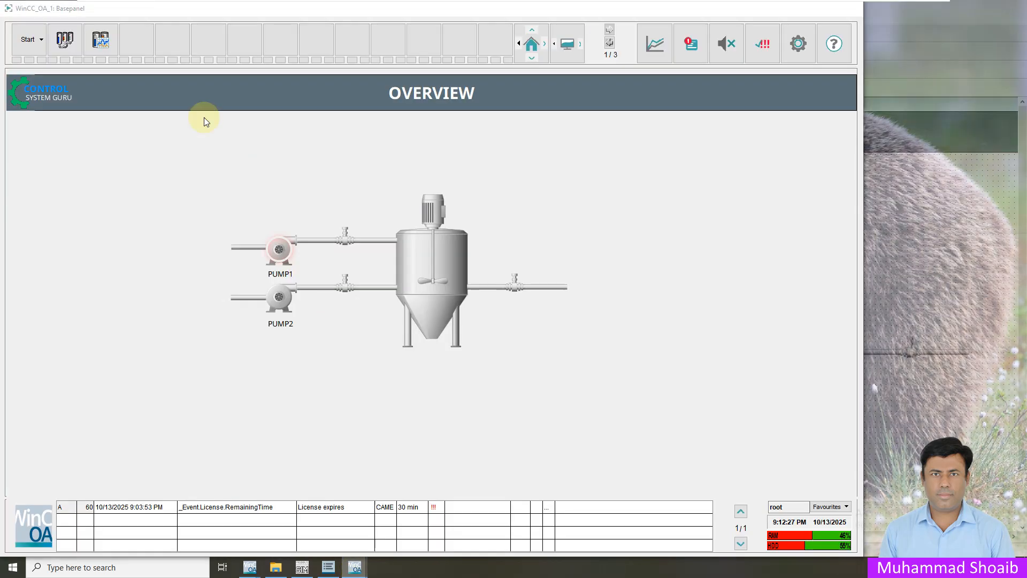
{"action": "left_click", "coordinate": [57, 49]}
{"action": "left_click", "coordinate": [41, 45]}
{"action": "left_click", "coordinate": [40, 63]}
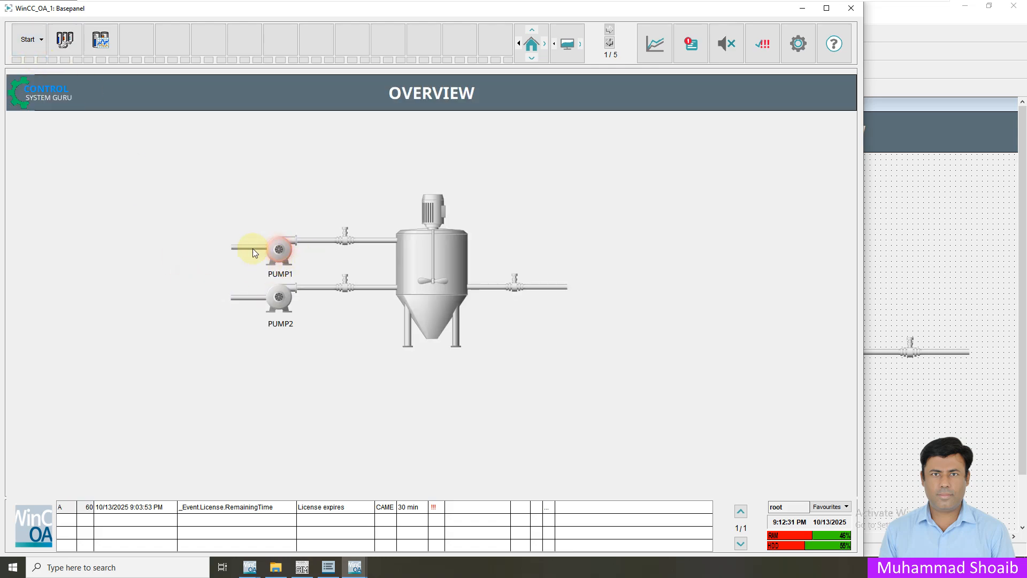
Minimize the Gedi editor and switch coil 105 off in ModSim32 to test clearing the PUMP1 trip
{"action": "left_click", "coordinate": [963, 7]}
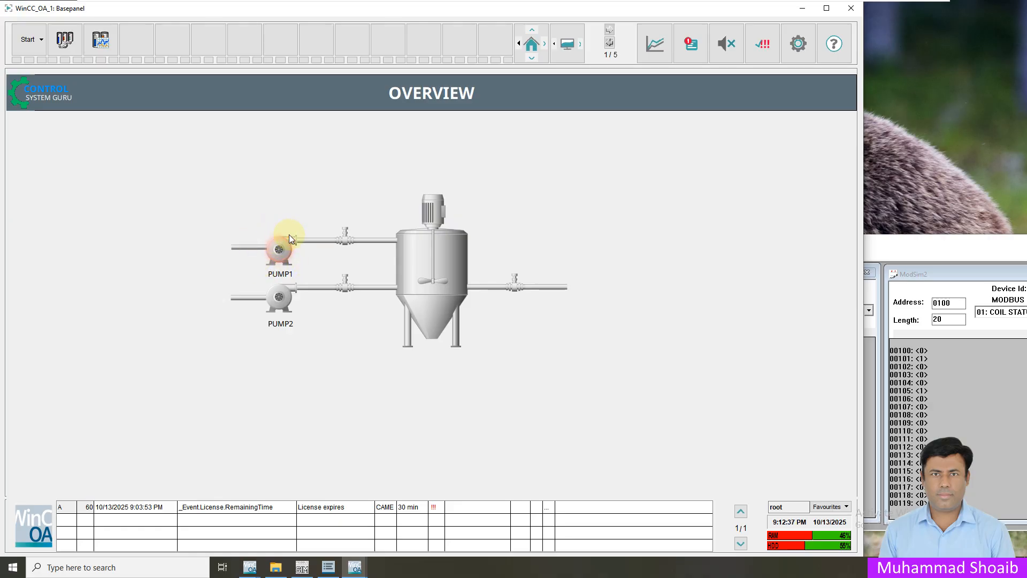
{"action": "double_click", "coordinate": [921, 391]}
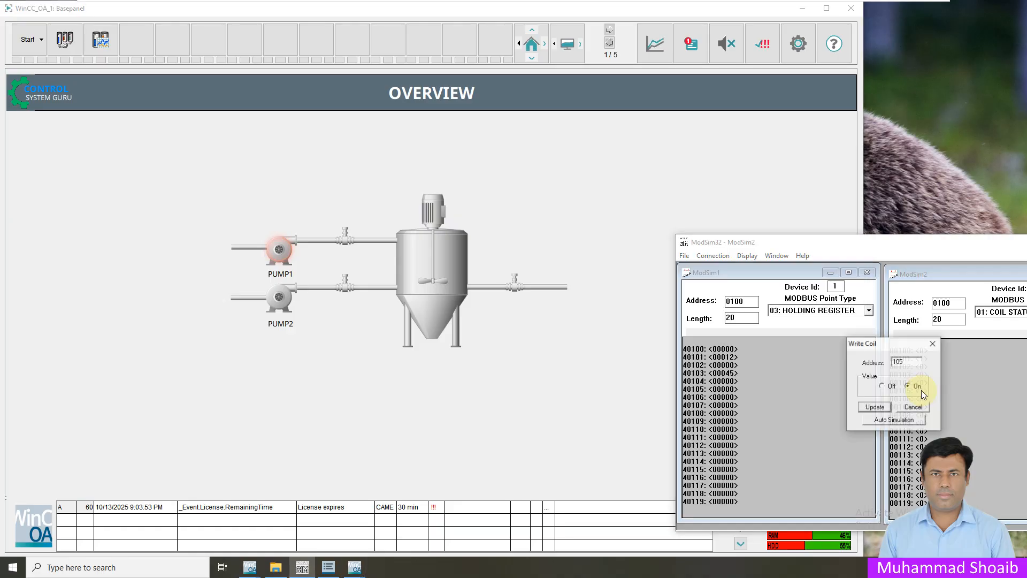
{"action": "left_click", "coordinate": [875, 406]}
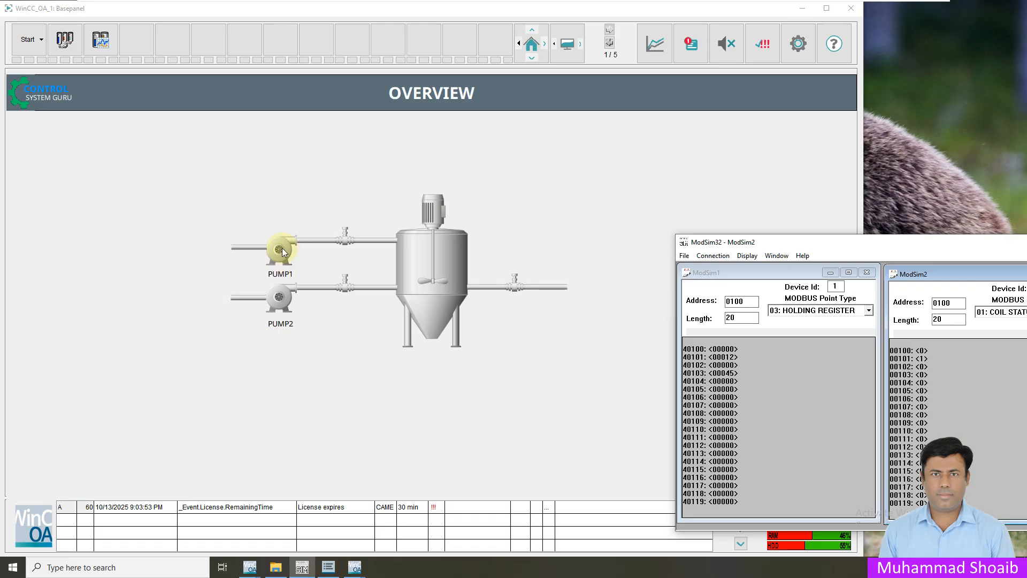
Switch coil 105 on in ModSim32 to test the custom blinking trip color on PUMP1
{"action": "double_click", "coordinate": [923, 393]}
{"action": "left_click", "coordinate": [907, 386]}
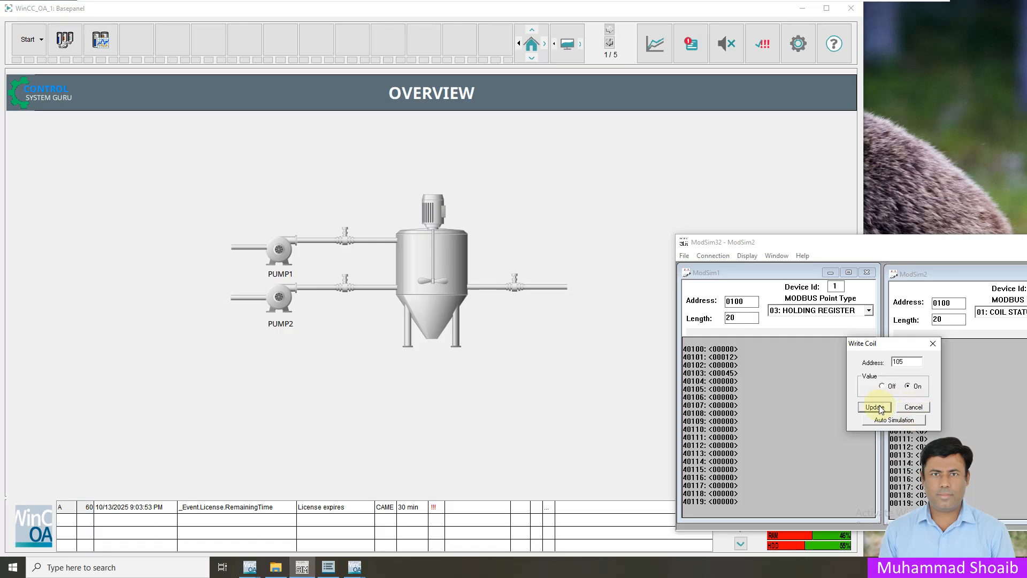
{"action": "left_click", "coordinate": [876, 407]}
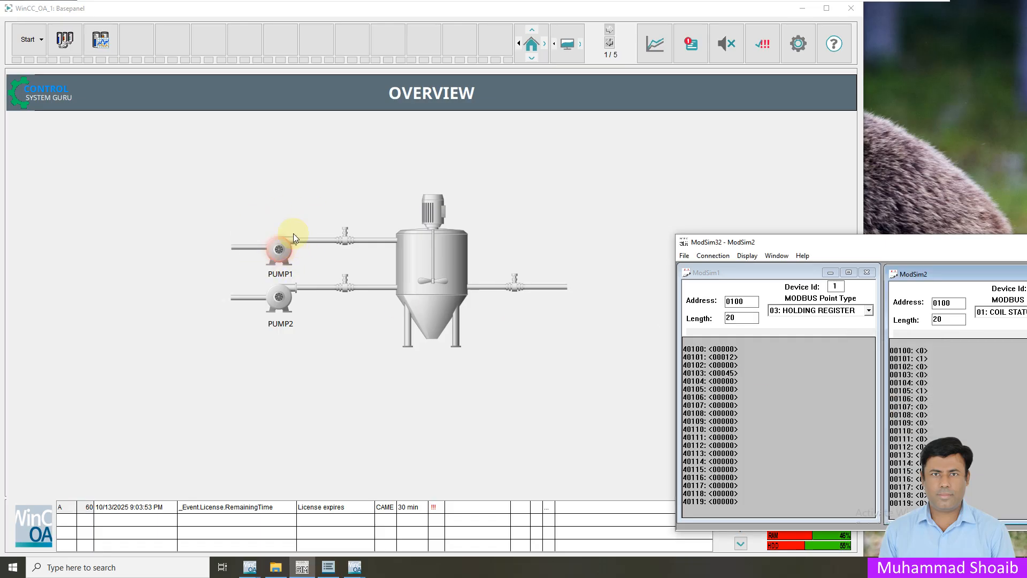